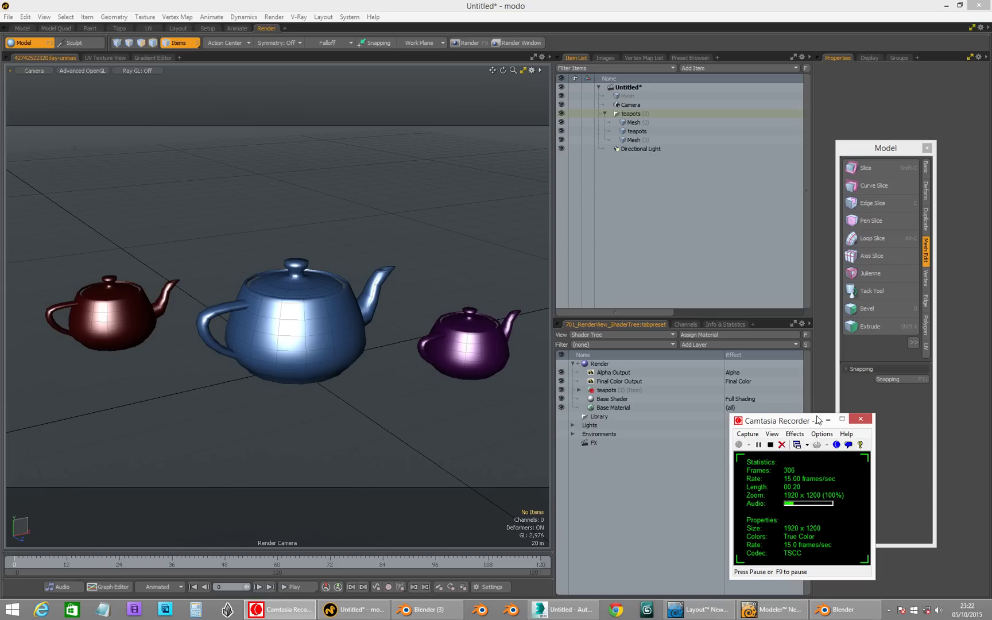
Examine the meshes inside the teapots group in the item list, leaving the group collapsed and nothing selected.
{"action": "left_click", "coordinate": [828, 420]}
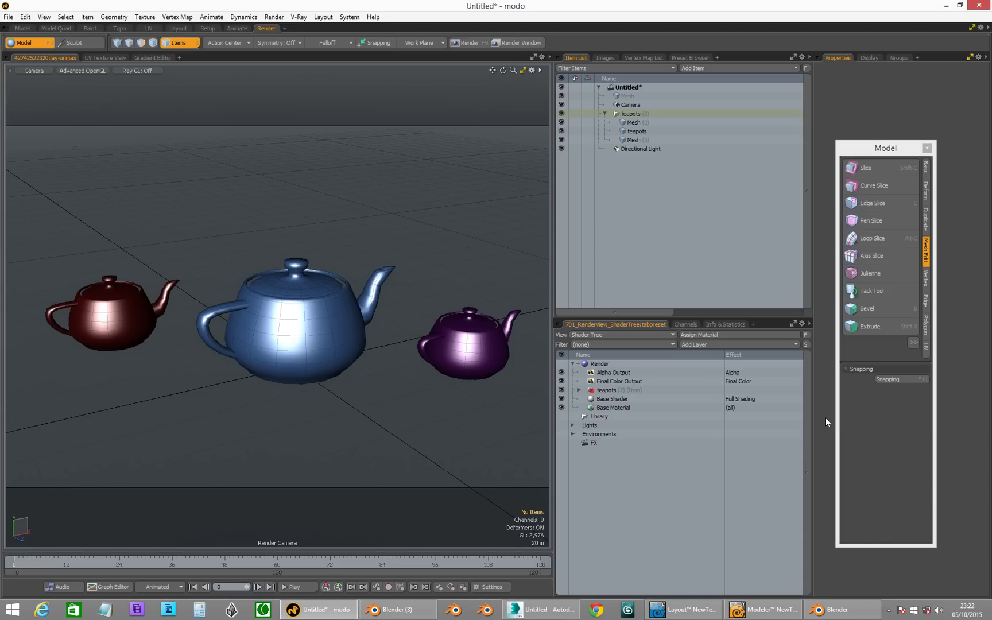
{"action": "left_click", "coordinate": [606, 114]}
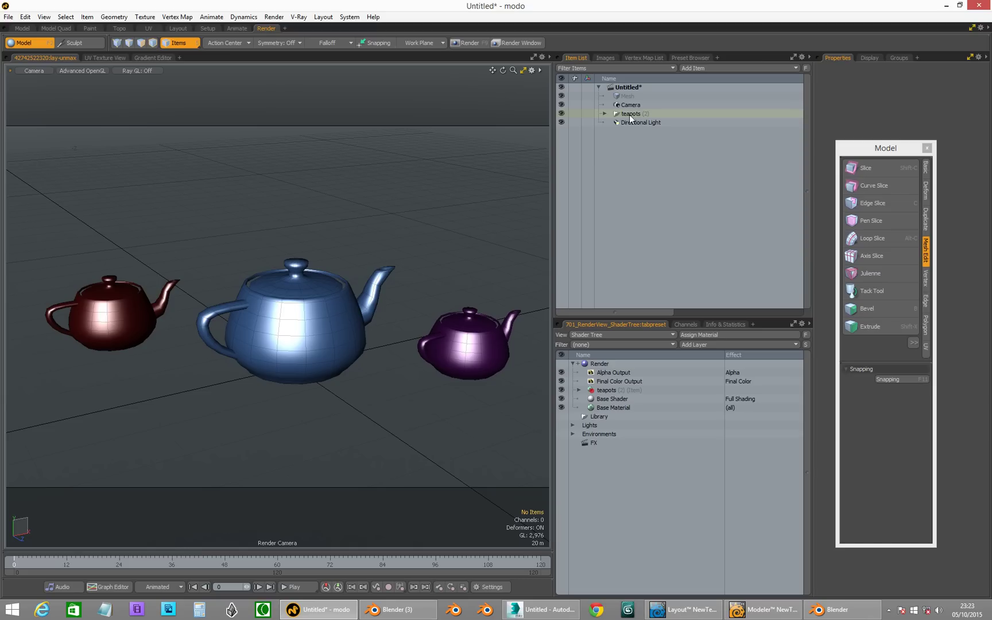
{"action": "left_click", "coordinate": [604, 114]}
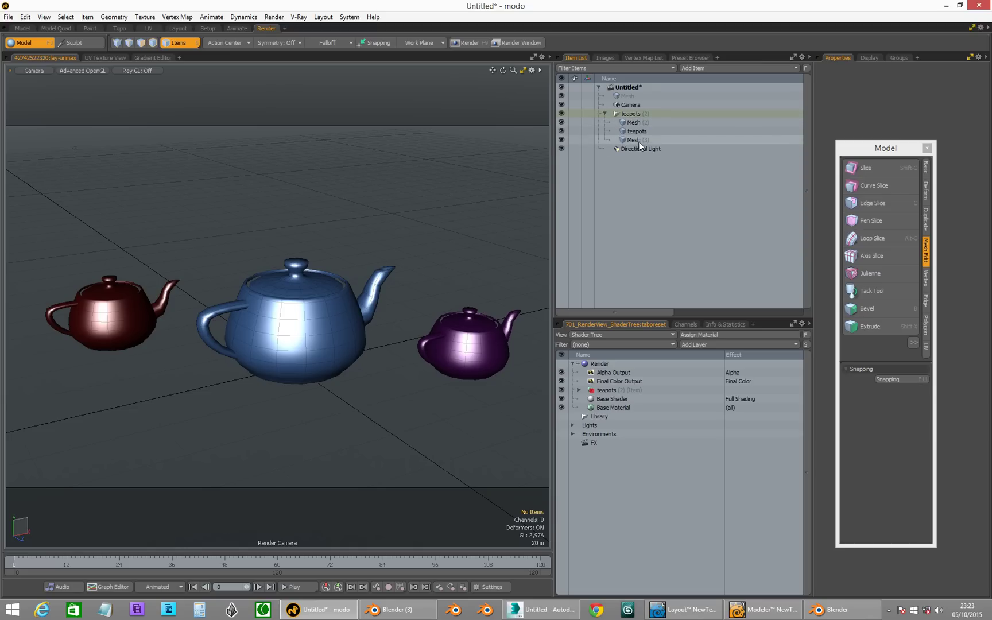
{"action": "left_click", "coordinate": [608, 112]}
{"action": "left_click", "coordinate": [605, 114]}
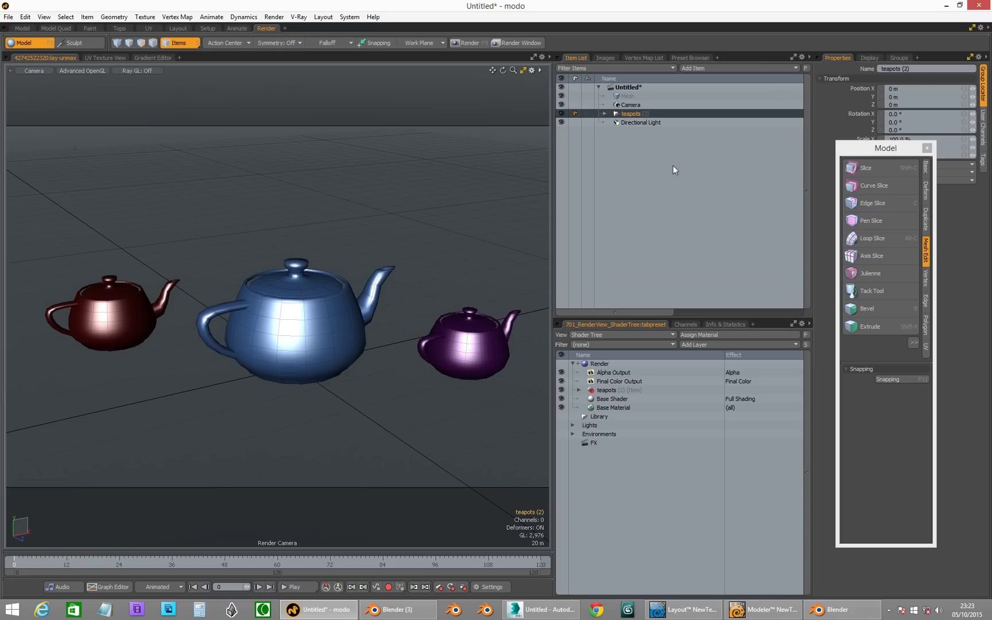
{"action": "left_click", "coordinate": [471, 218]}
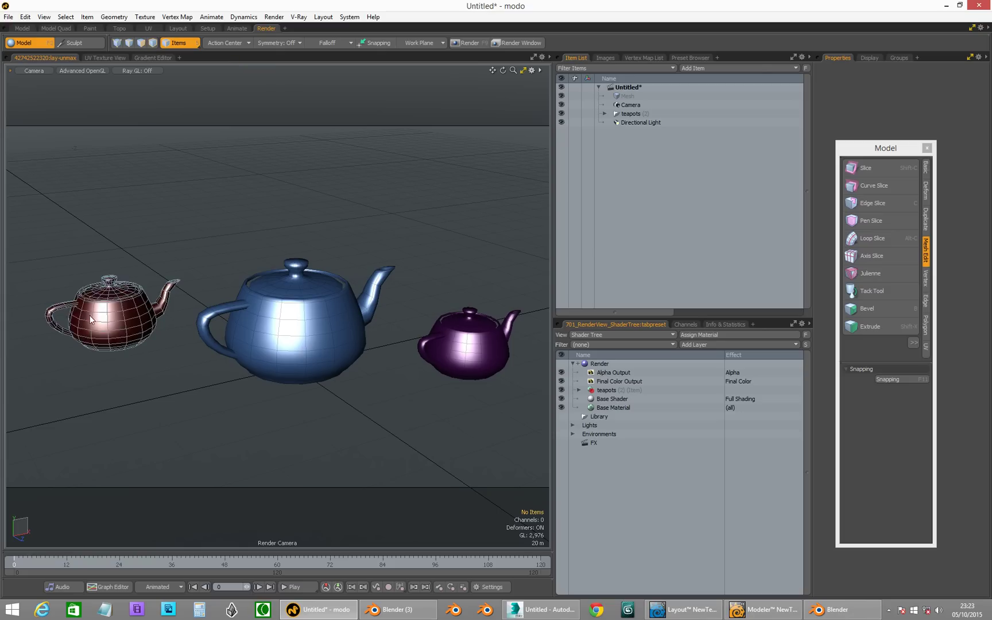
Select a single polygon on the purple teapot's body in polygon selection mode and restore the multi-viewport layout.
{"action": "left_click", "coordinate": [460, 341]}
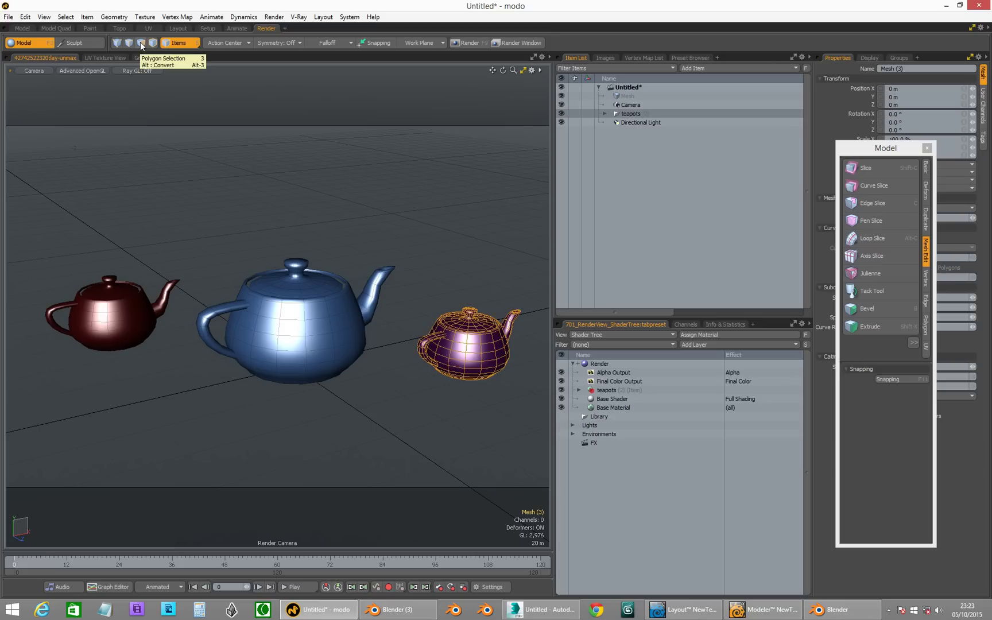
{"action": "left_click", "coordinate": [141, 46]}
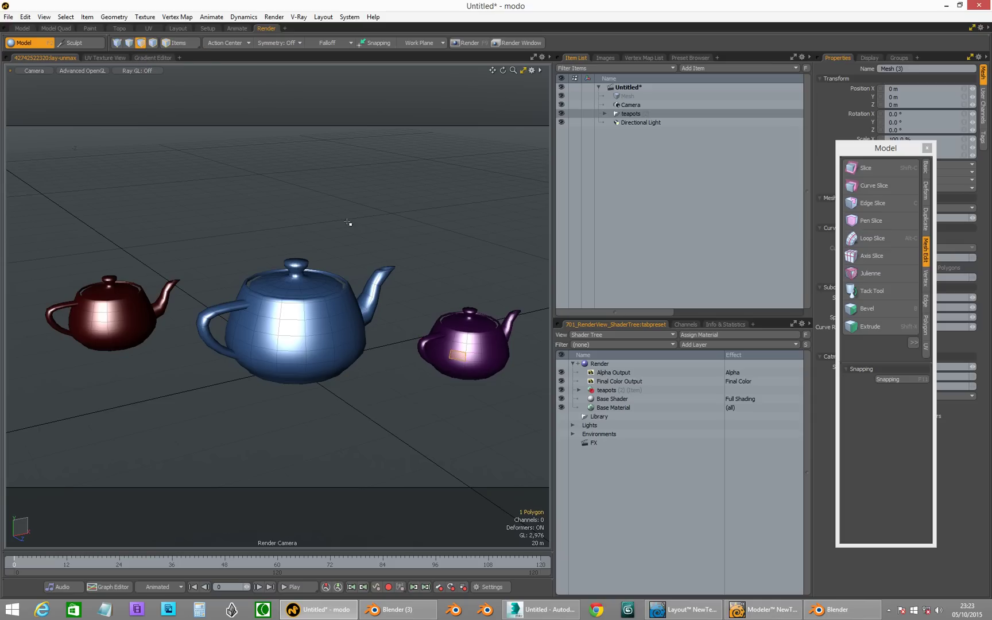
{"action": "left_click", "coordinate": [459, 356]}
{"action": "left_click", "coordinate": [474, 340]}
{"action": "key", "text": "ctrl+space"}
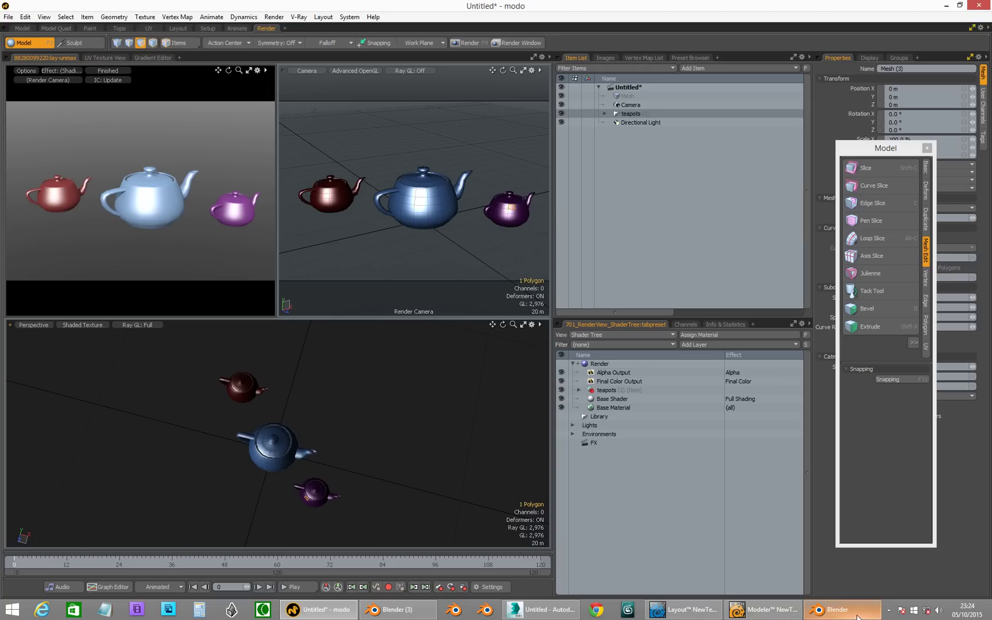
Switch to Blender and put the blue teapot into Edit Mode.
{"action": "mouse_move", "coordinate": [833, 615]}
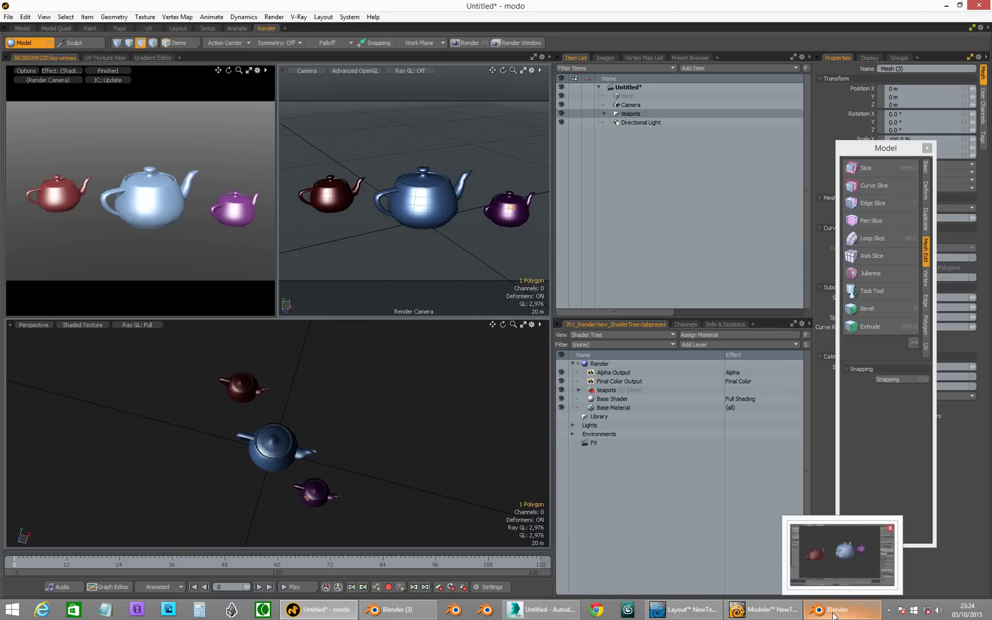
{"action": "left_click", "coordinate": [834, 612]}
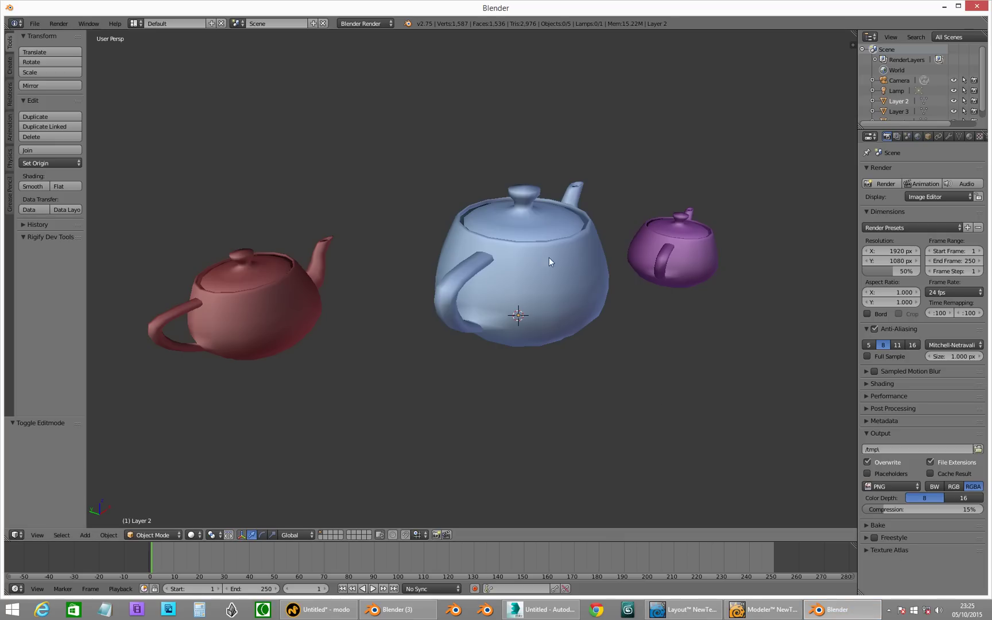
{"action": "right_click", "coordinate": [527, 256]}
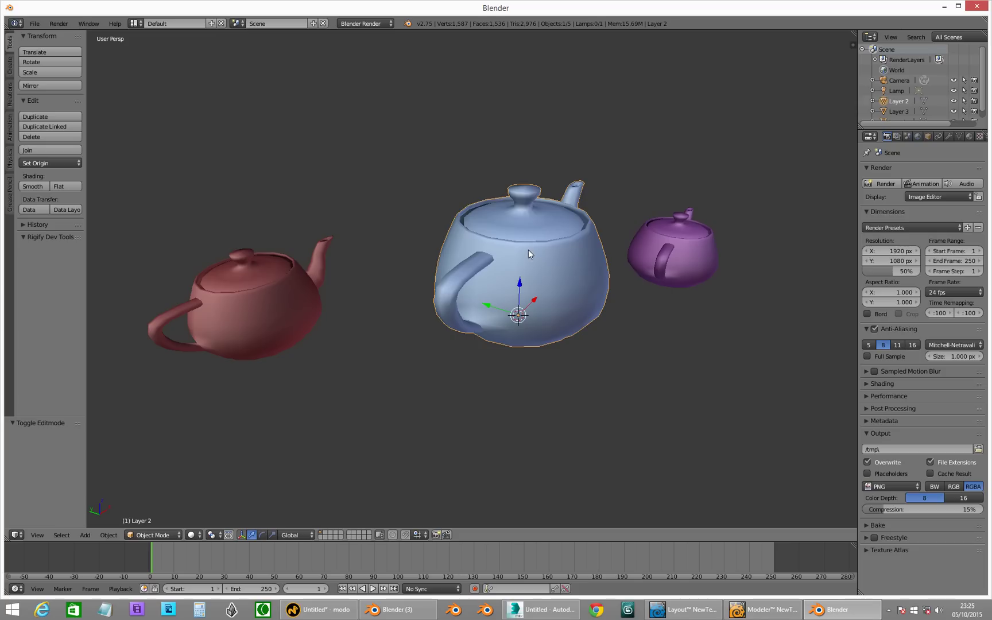
{"action": "left_click", "coordinate": [153, 535]}
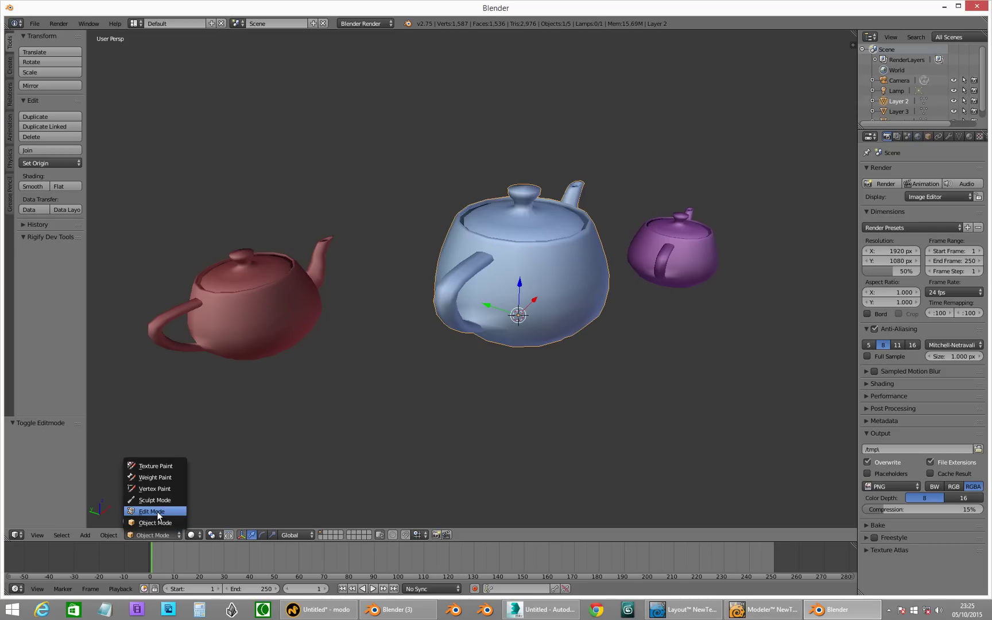
{"action": "left_click", "coordinate": [157, 511]}
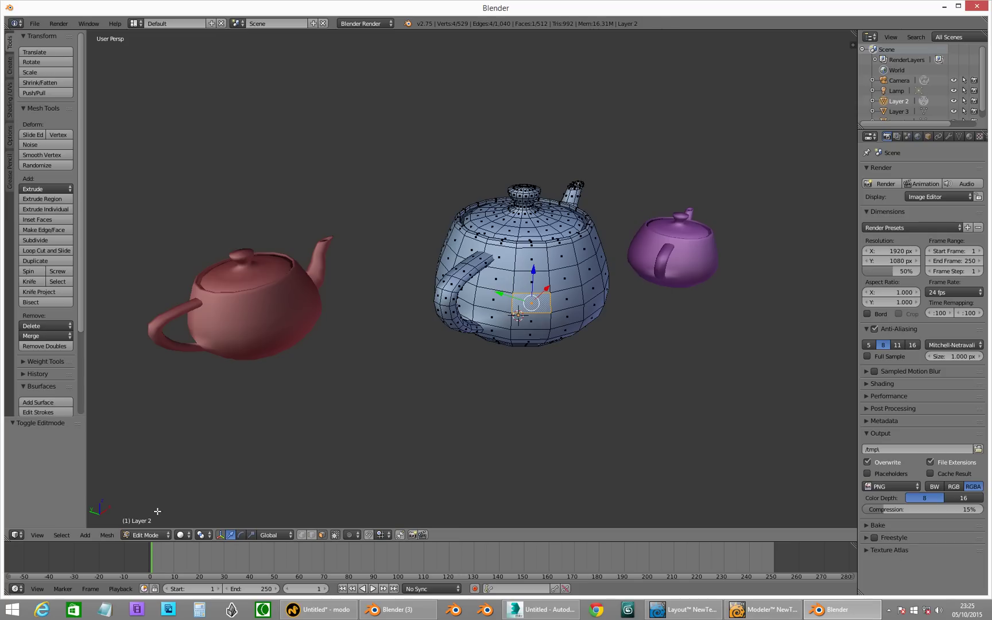
Select a single face beside the blue teapot's handle in face select mode.
{"action": "left_click", "coordinate": [322, 535]}
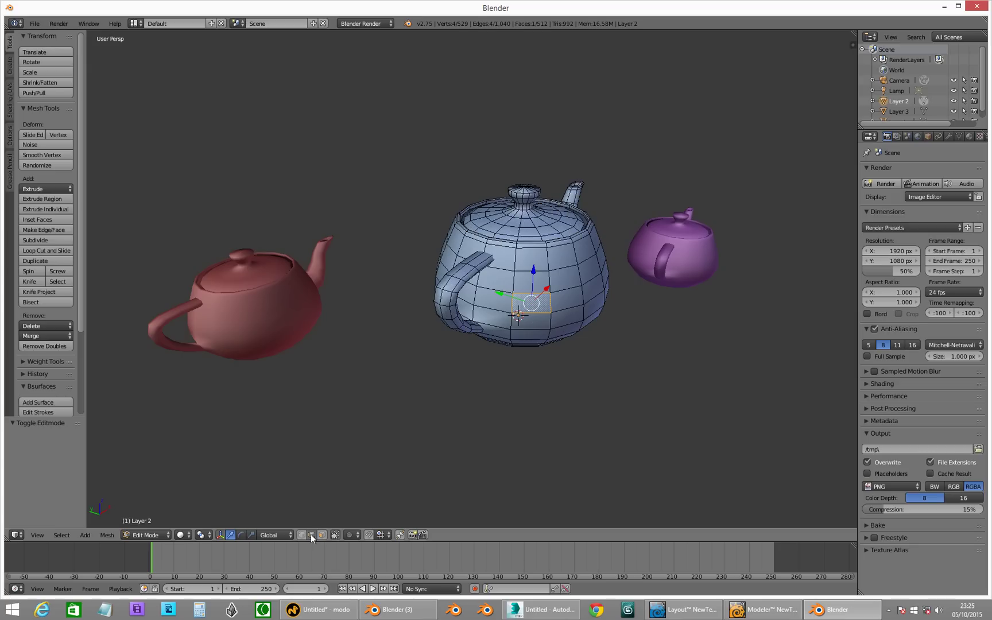
{"action": "left_click", "coordinate": [323, 535]}
{"action": "right_click", "coordinate": [497, 281]}
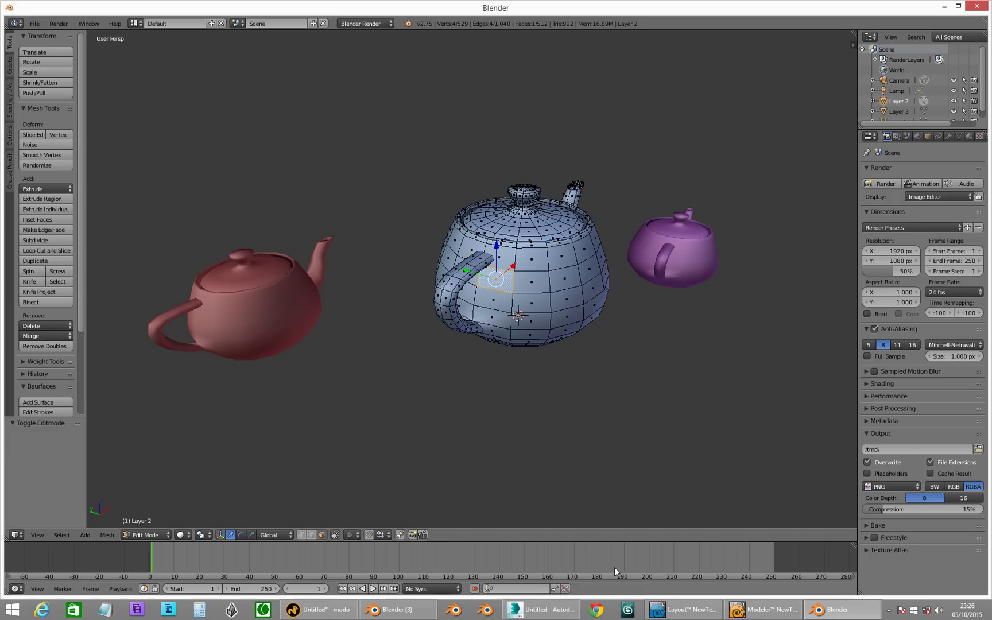
Look at the teapot scene in LightWave Layout, return to modo and clear the selection in Items mode.
{"action": "left_click", "coordinate": [671, 608]}
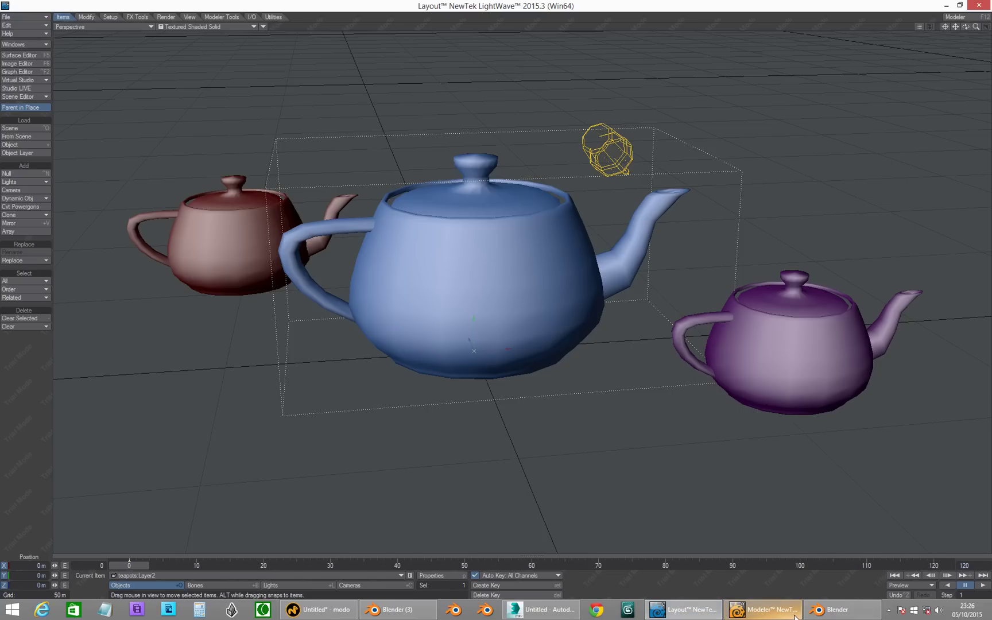
{"action": "left_click", "coordinate": [319, 609]}
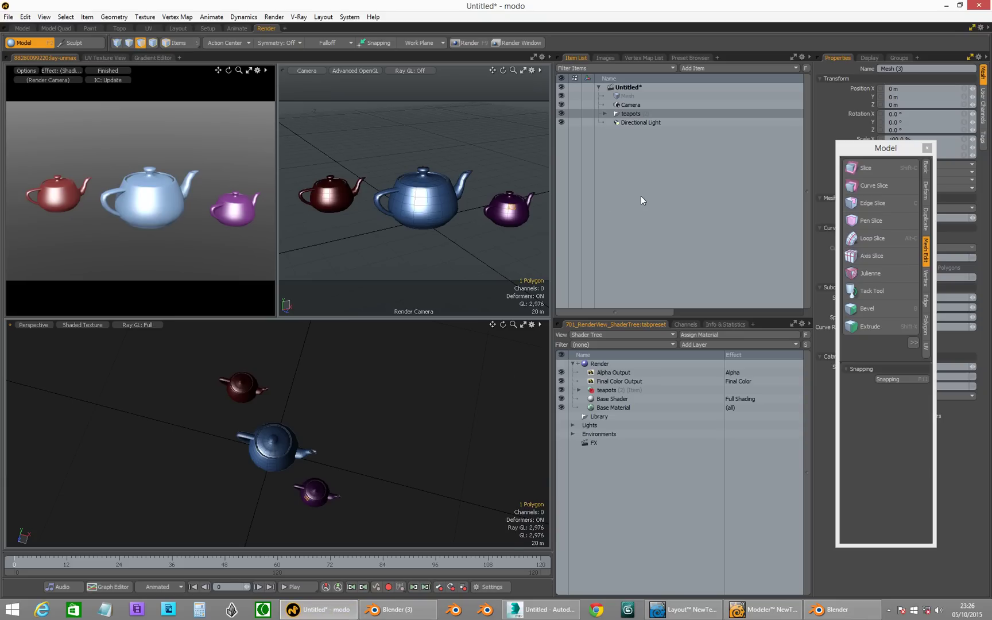
{"action": "left_click", "coordinate": [172, 43]}
{"action": "left_click", "coordinate": [507, 171]}
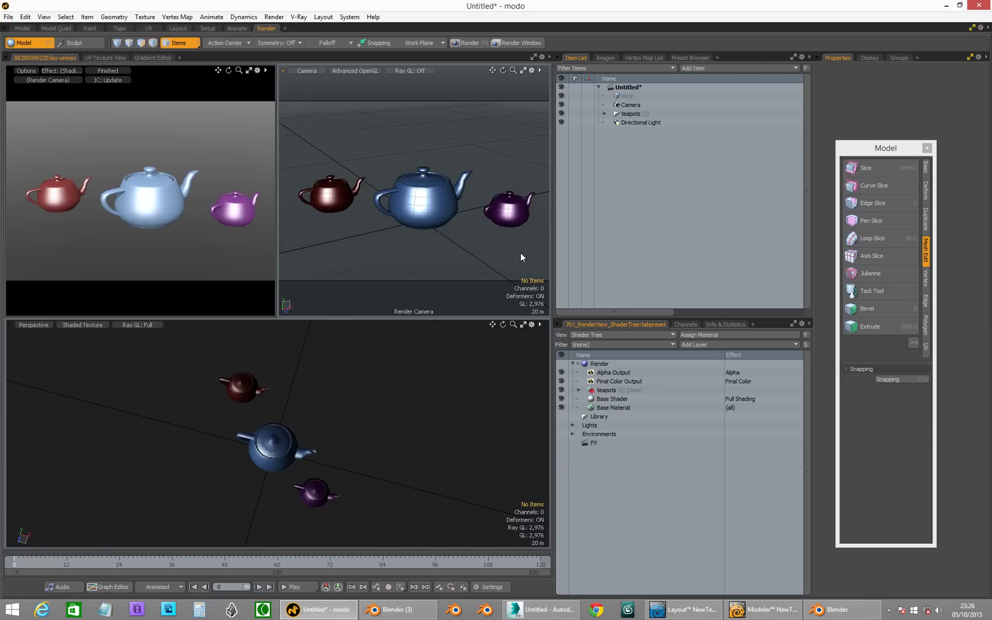
Select the purple teapot as an item and pick one polygon on its body in polygon selection mode.
{"action": "left_click", "coordinate": [501, 217]}
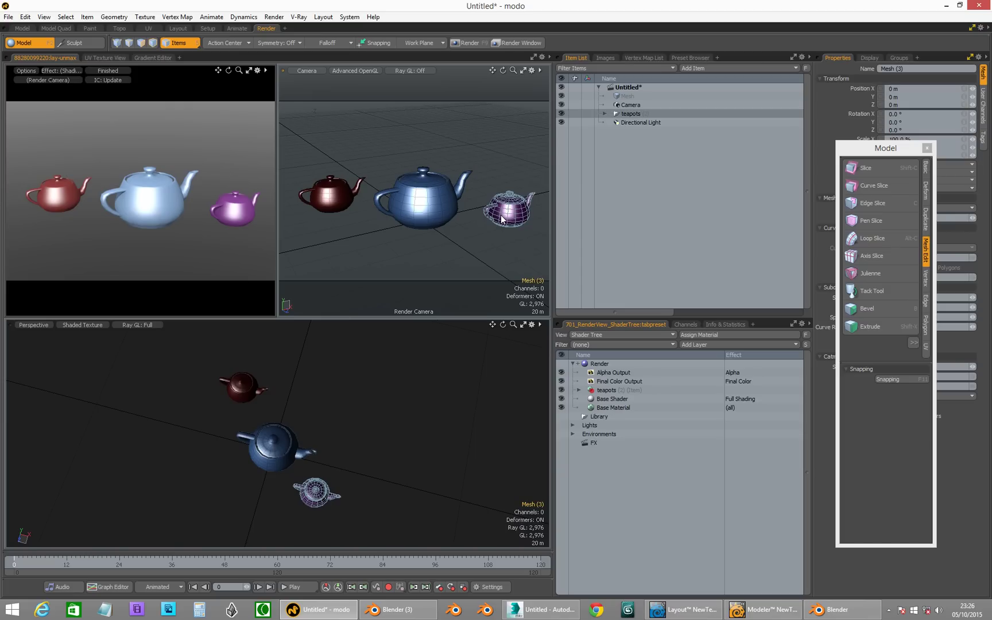
{"action": "left_click", "coordinate": [142, 44]}
{"action": "left_click", "coordinate": [503, 215]}
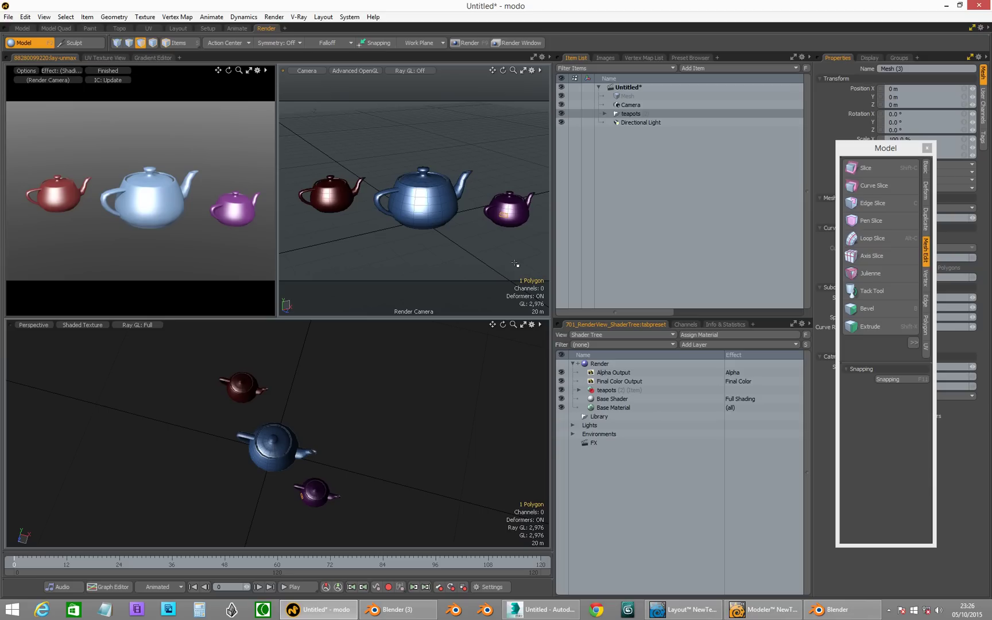
Switch to LightWave Modeler and show the teapot layers individually, ending with only the blue teapot's layer active.
{"action": "left_click", "coordinate": [746, 609]}
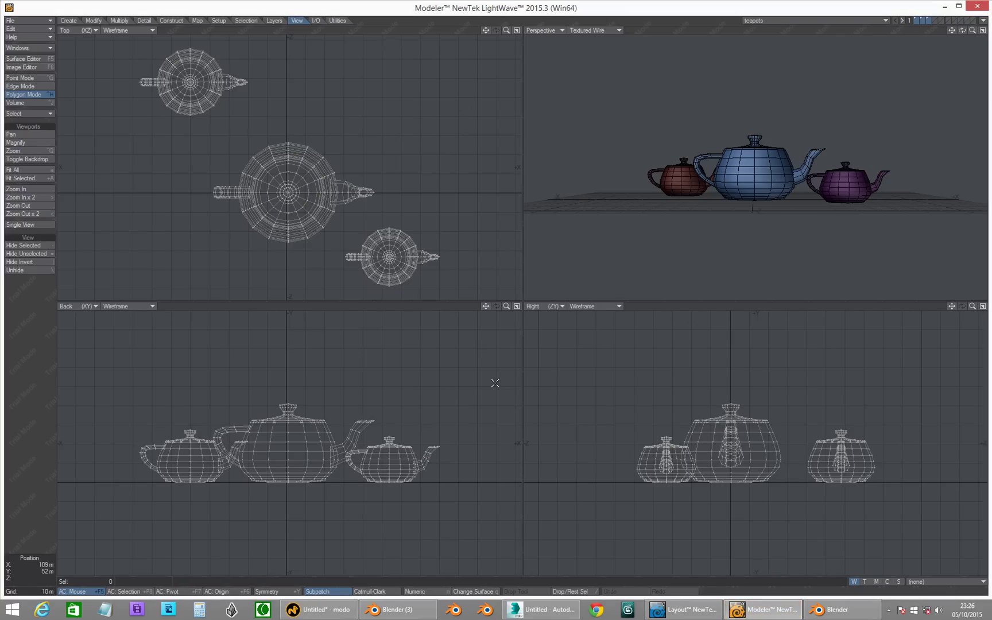
{"action": "left_click", "coordinate": [918, 20]}
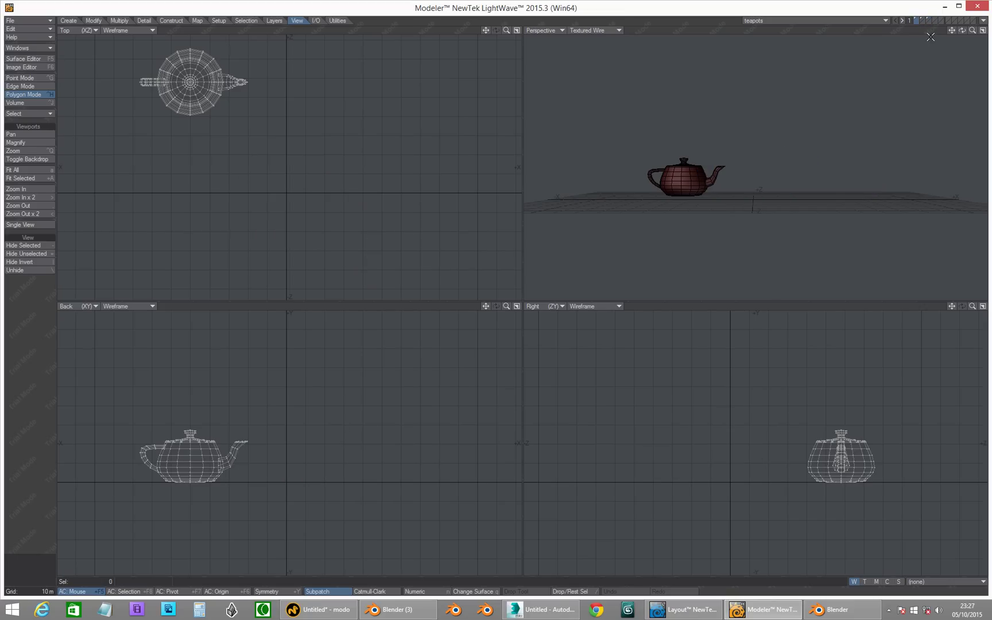
{"action": "left_click", "coordinate": [924, 20]}
{"action": "left_click", "coordinate": [929, 20]}
{"action": "left_click", "coordinate": [924, 21]}
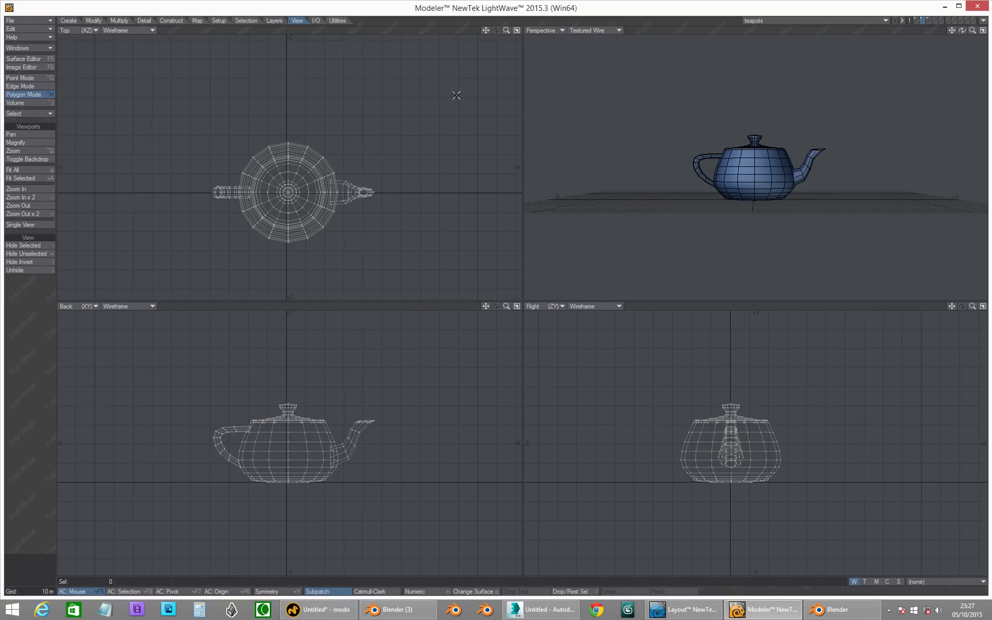
Select one polygon on the handle side of the blue teapot in Polygon Mode.
{"action": "left_click", "coordinate": [23, 86]}
{"action": "left_click", "coordinate": [23, 94]}
{"action": "left_click", "coordinate": [733, 170]}
{"action": "left_click", "coordinate": [33, 95]}
Switch by way of Blender to 3ds Max, leave the blue teapot's polygon level and deselect the teapot.
{"action": "left_click", "coordinate": [817, 615]}
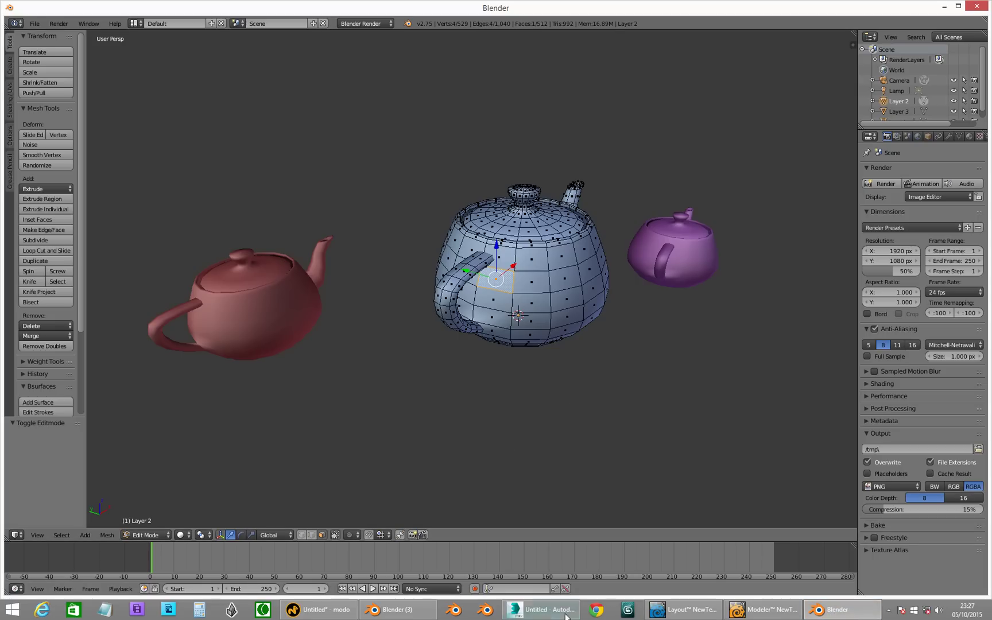
{"action": "left_click", "coordinate": [540, 610]}
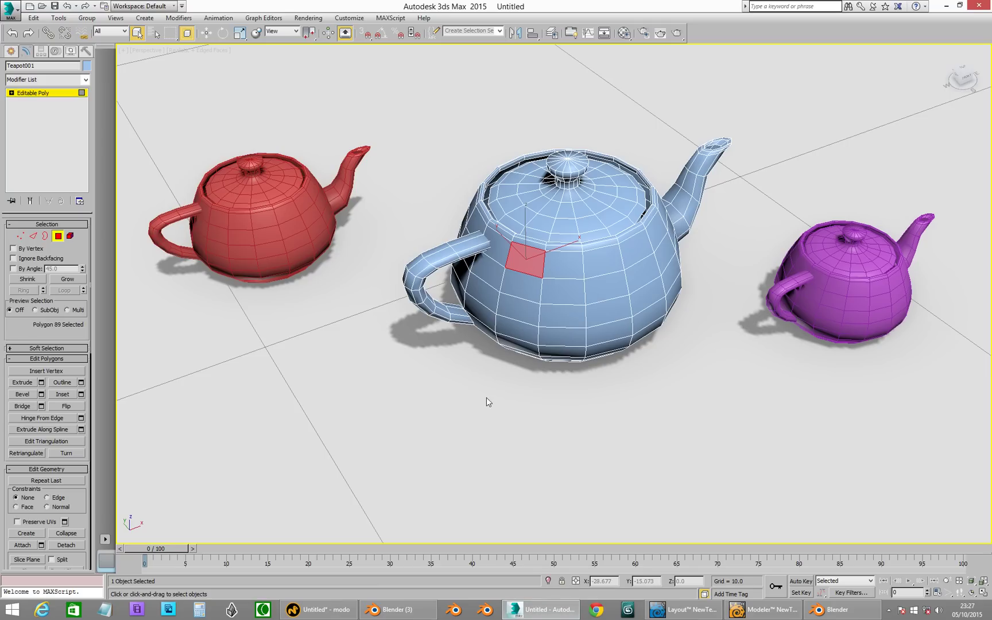
{"action": "left_click", "coordinate": [85, 51]}
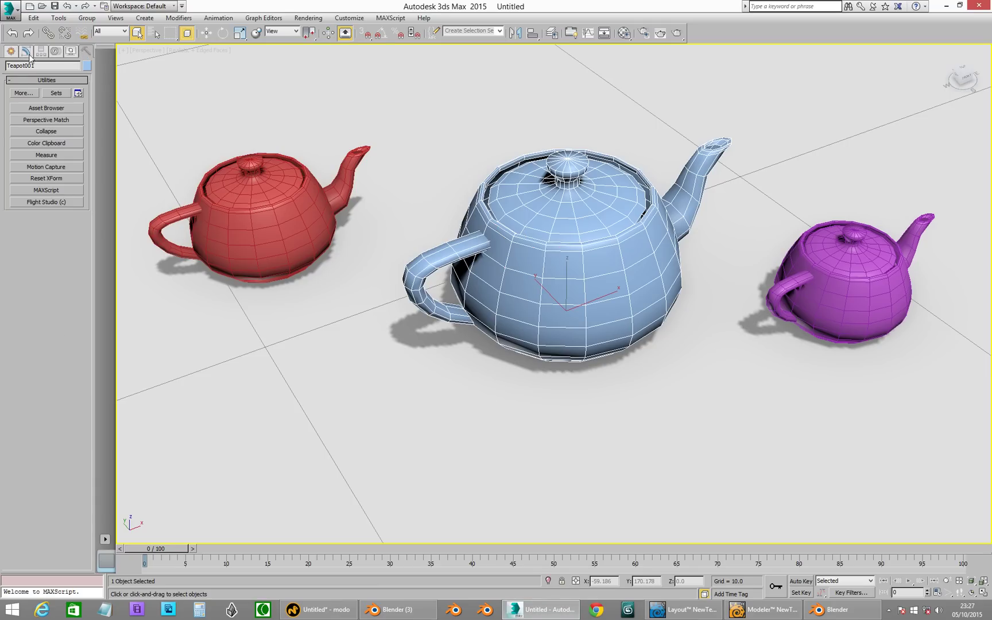
{"action": "left_click", "coordinate": [11, 52]}
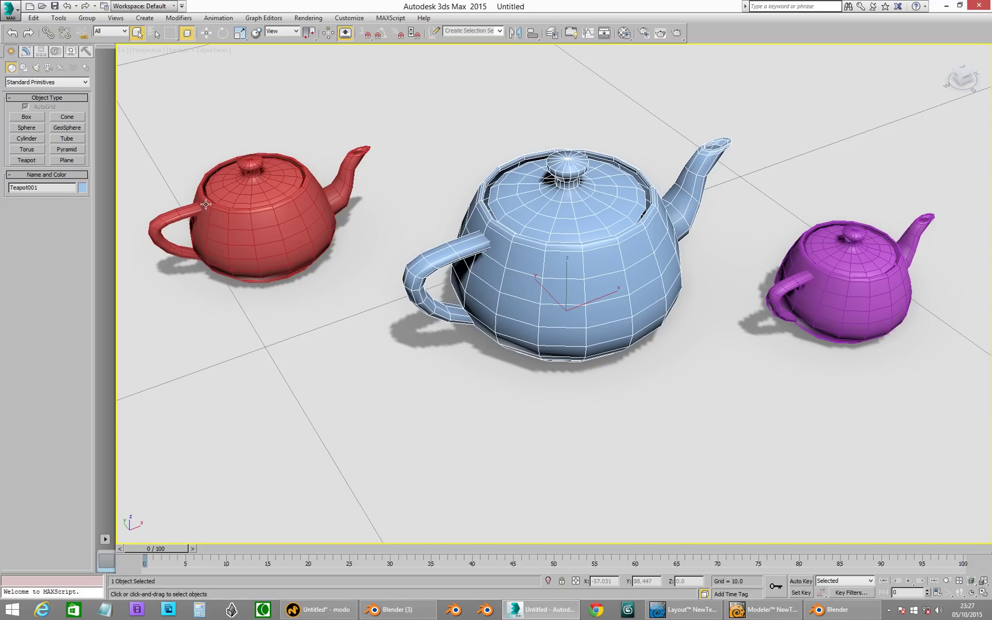
{"action": "left_click", "coordinate": [25, 51]}
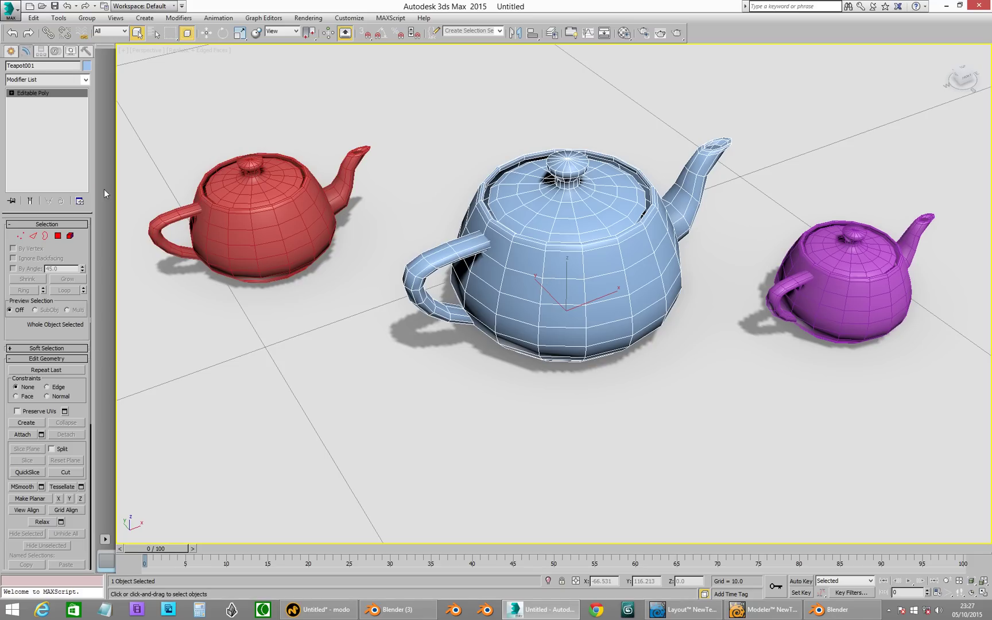
{"action": "left_click", "coordinate": [462, 401]}
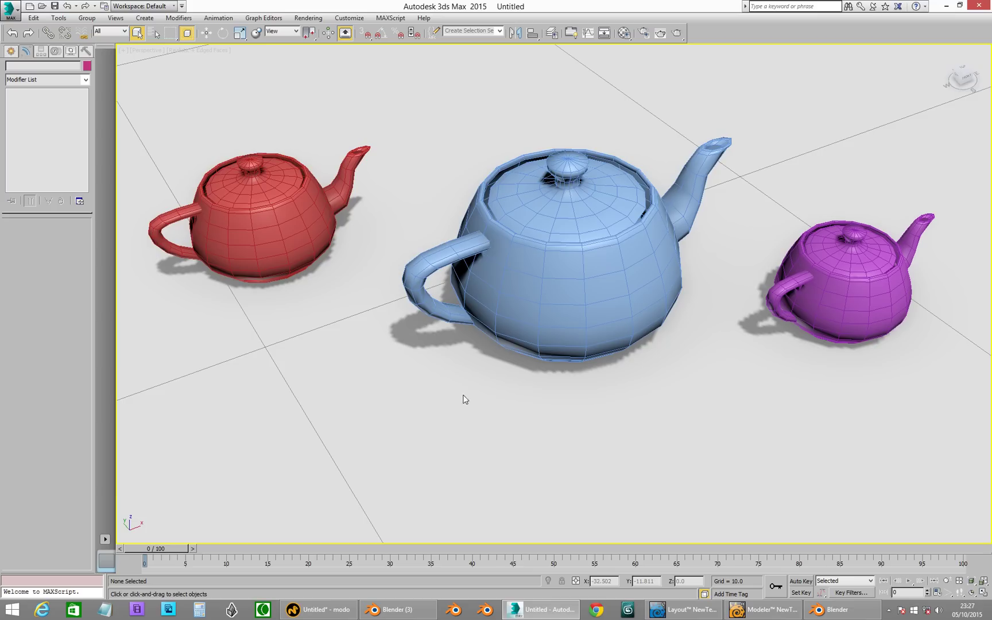
Select the blue teapot and pick one polygon on its body at the Editable Poly's polygon level.
{"action": "left_click", "coordinate": [520, 263]}
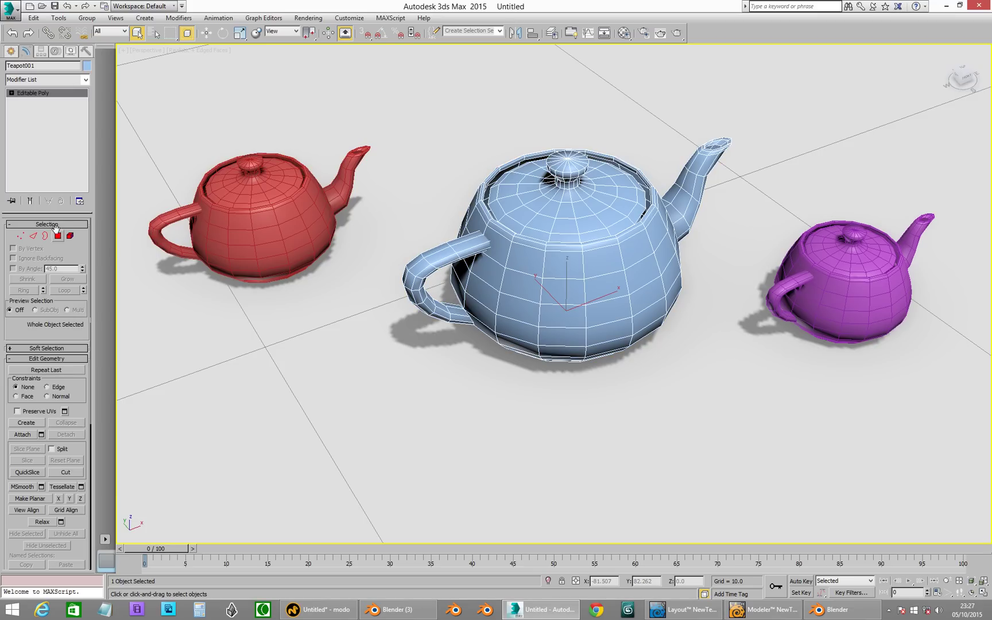
{"action": "left_click", "coordinate": [58, 235]}
{"action": "left_click", "coordinate": [506, 294]}
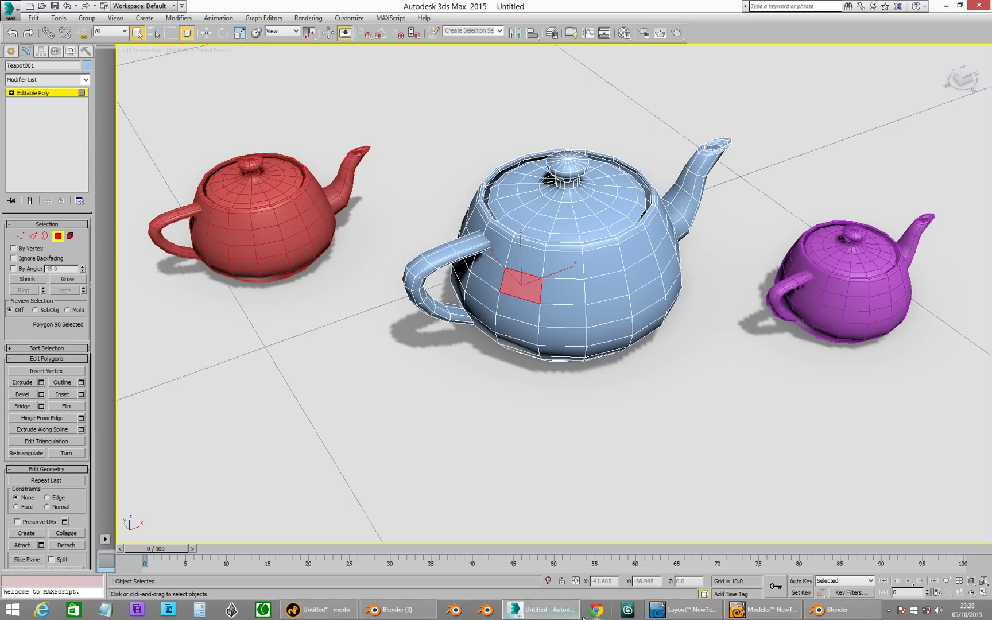
Close LightWave Modeler and switch to the teapot scene in LightWave Layout.
{"action": "left_click", "coordinate": [263, 610]}
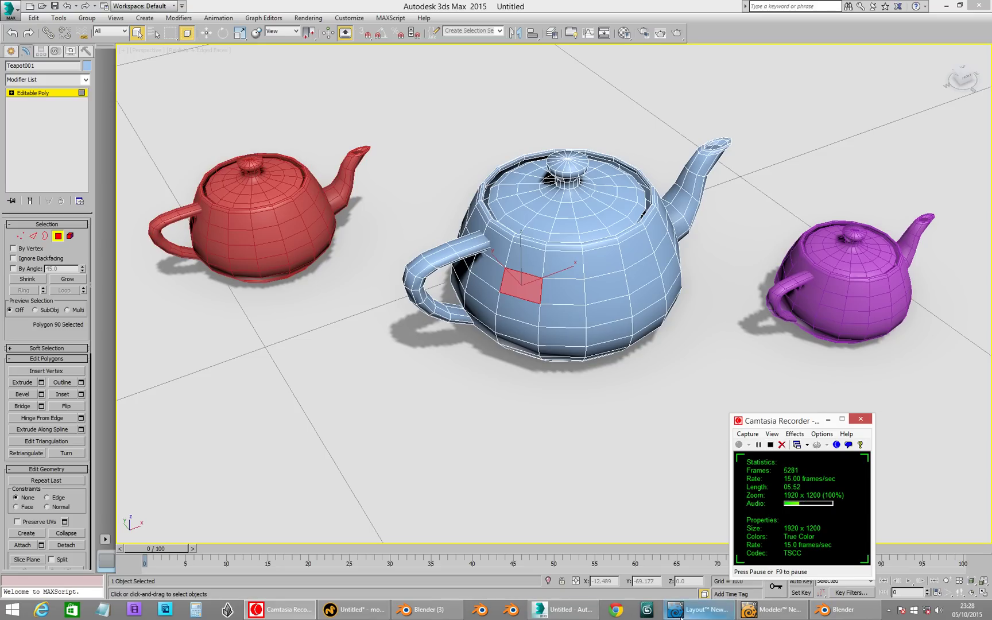
{"action": "left_click", "coordinate": [751, 610]}
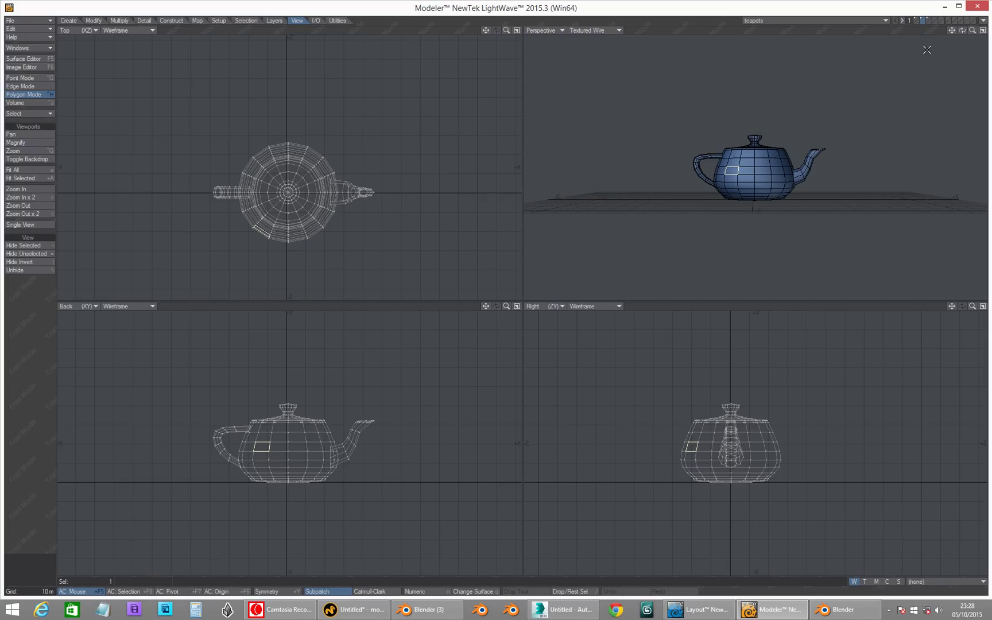
{"action": "left_click", "coordinate": [989, 6]}
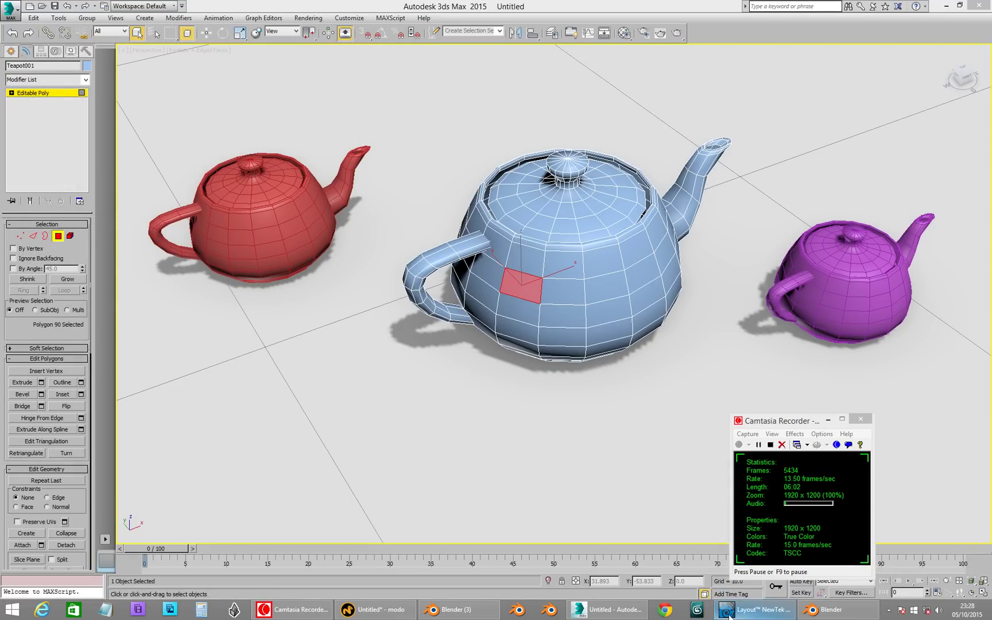
{"action": "left_click", "coordinate": [729, 614]}
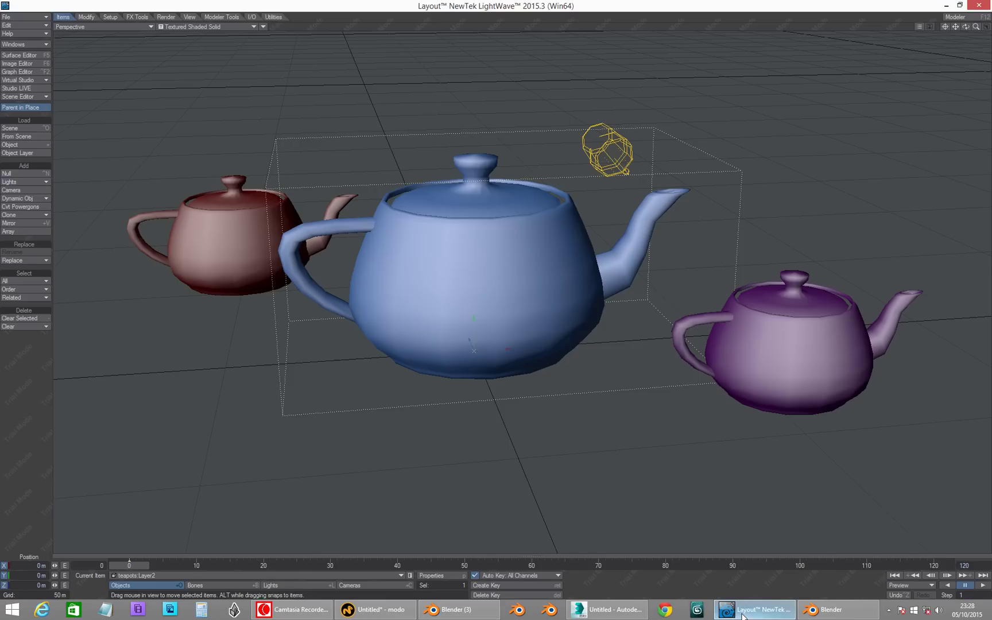
{"action": "left_click", "coordinate": [965, 19]}
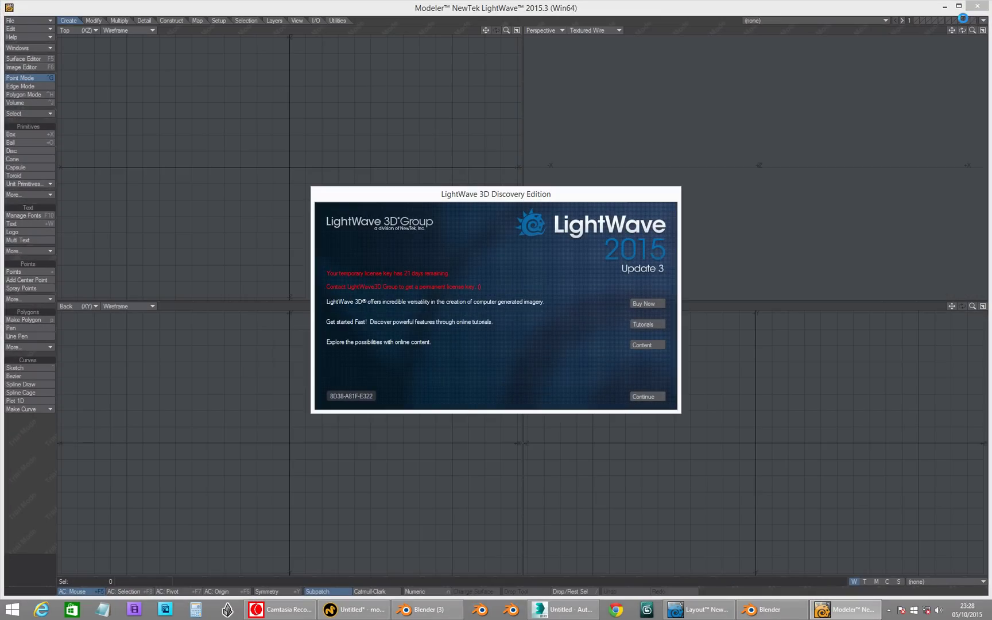
{"action": "left_click", "coordinate": [647, 397]}
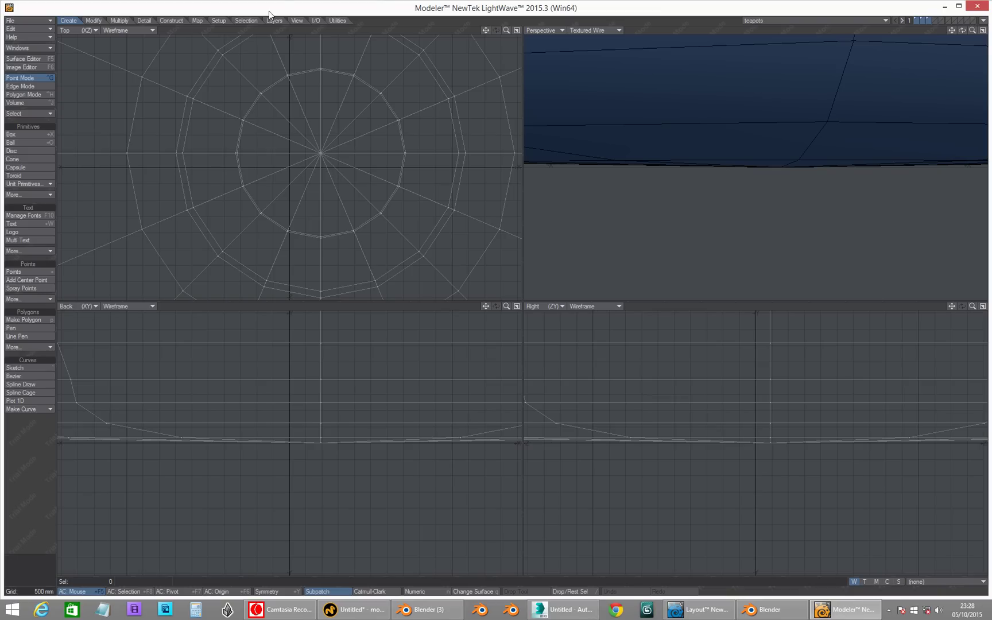
{"action": "left_click", "coordinate": [297, 21]}
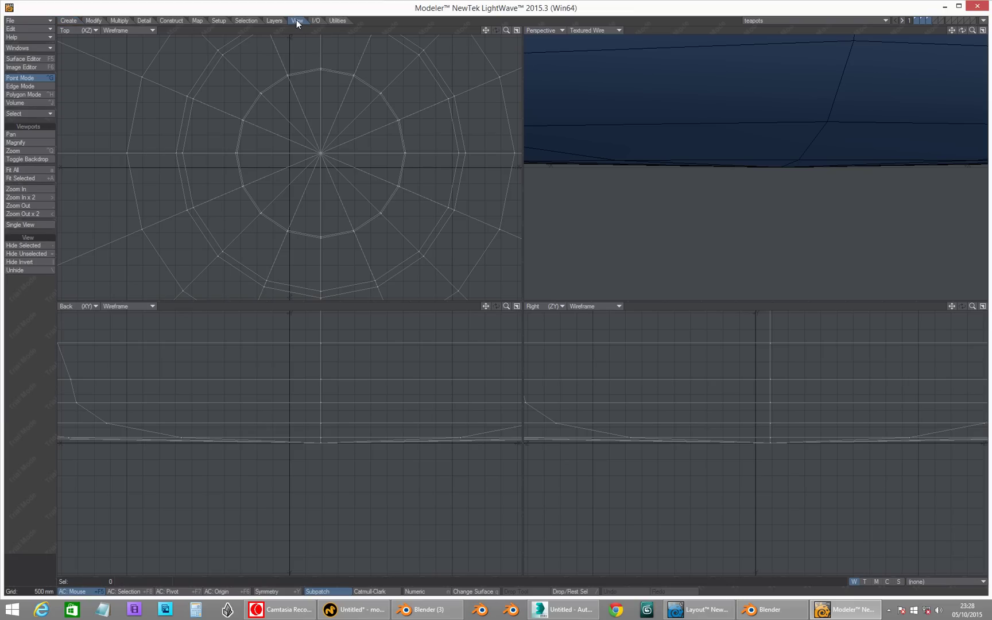
{"action": "left_click", "coordinate": [978, 6]}
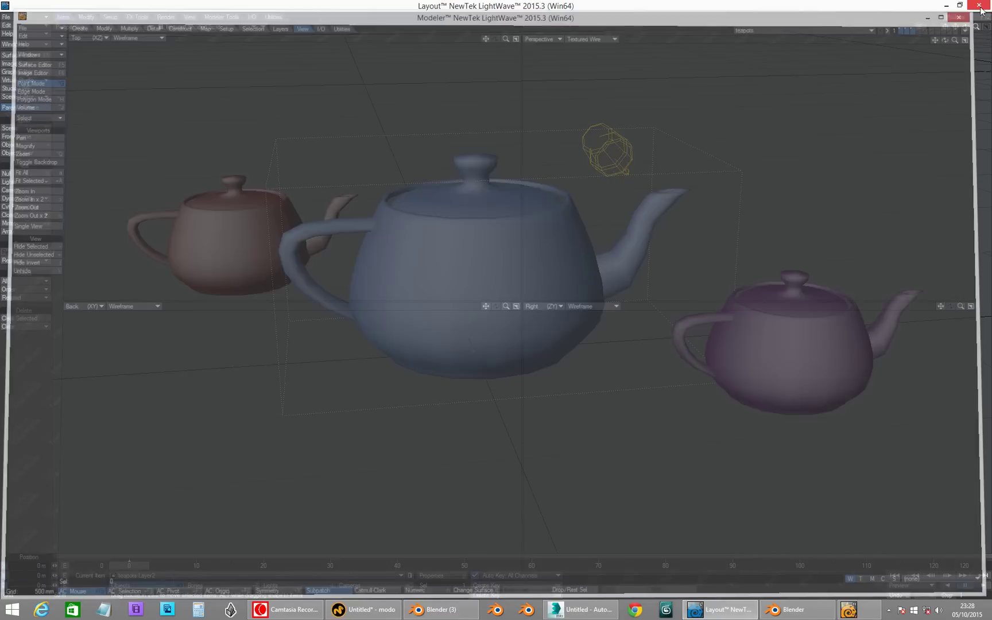
{"action": "left_click", "coordinate": [612, 143]}
{"action": "left_click", "coordinate": [496, 248]}
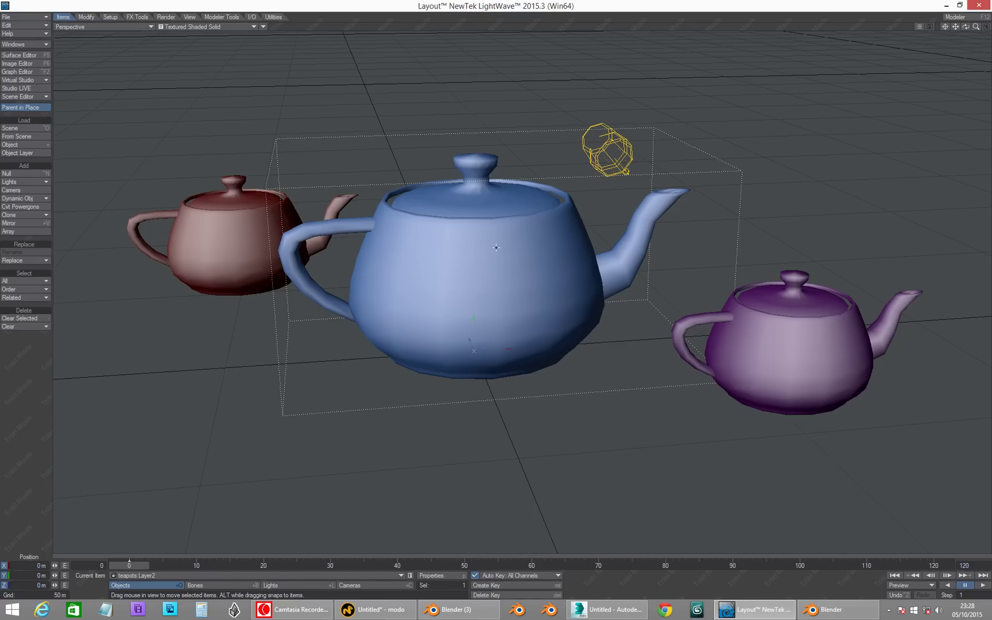
Open the teapots object in LightWave Modeler from Layout and select one polygon on the blue teapot's body in Polygon Mode.
{"action": "left_click", "coordinate": [965, 17]}
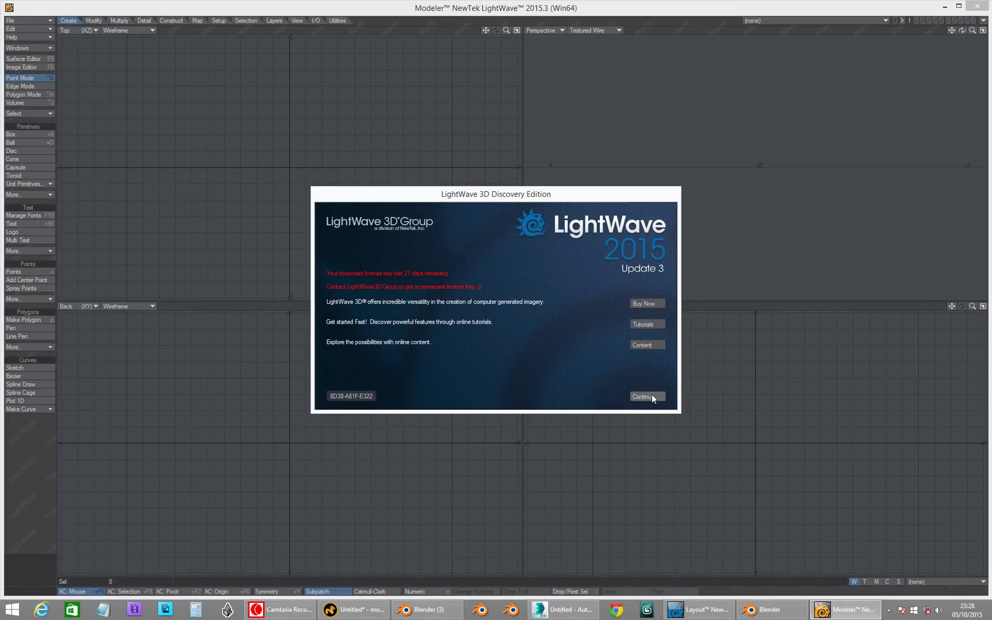
{"action": "left_click", "coordinate": [648, 397]}
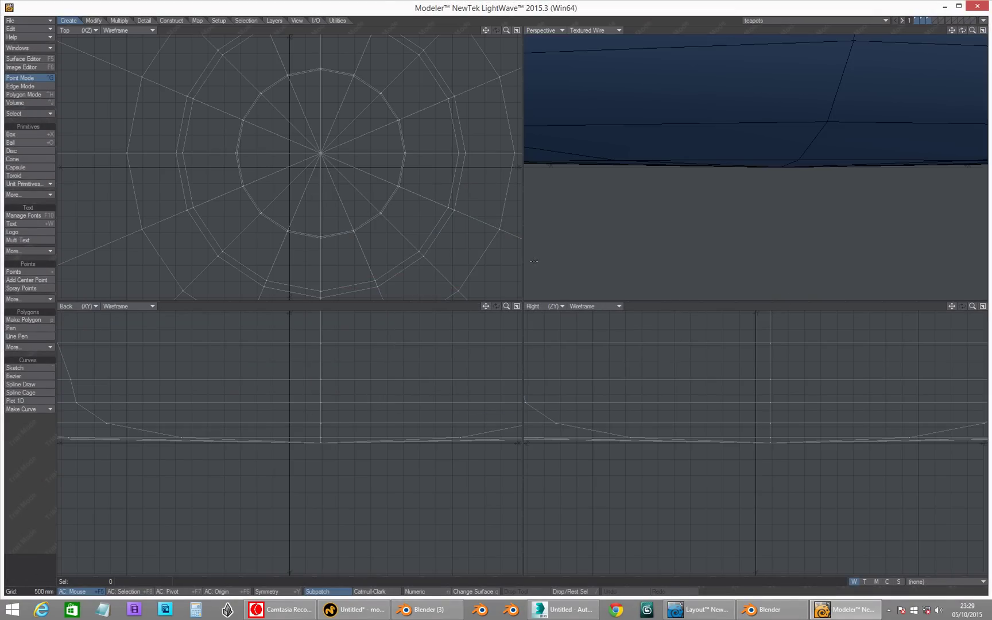
{"action": "left_click", "coordinate": [298, 21]}
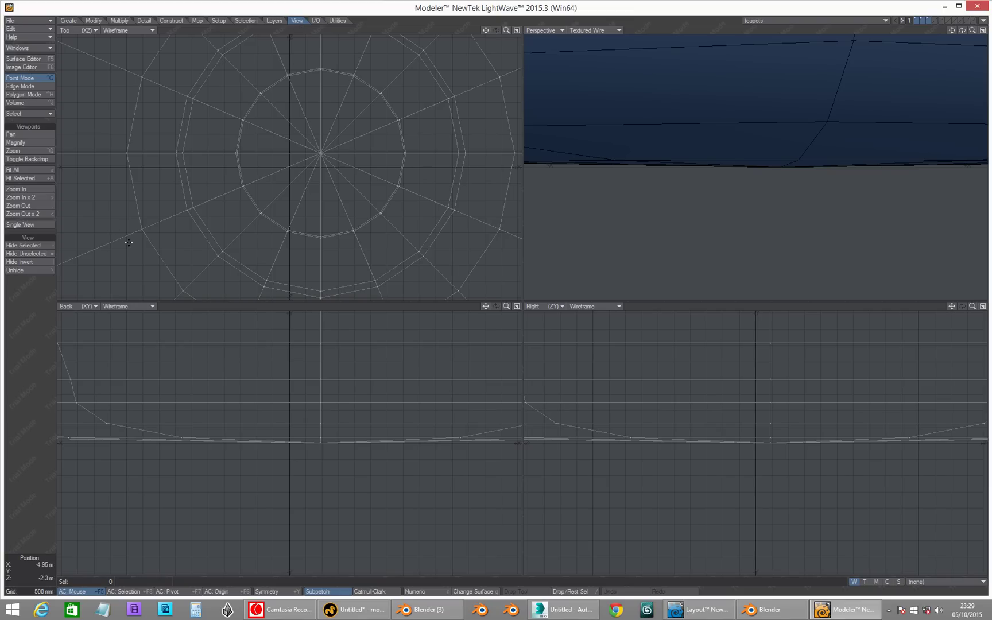
{"action": "left_click", "coordinate": [32, 177]}
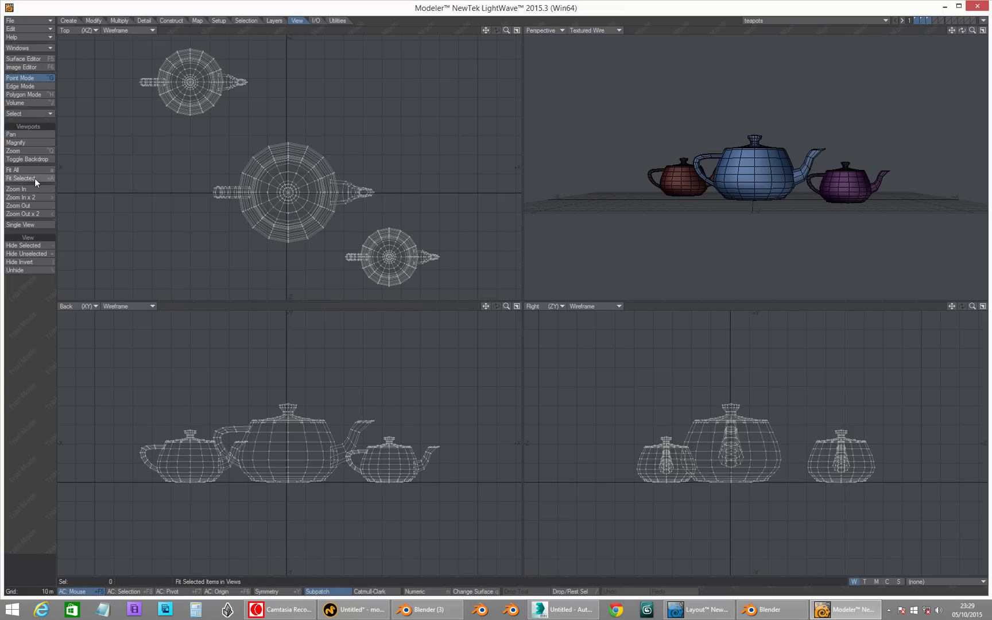
{"action": "left_click", "coordinate": [24, 94]}
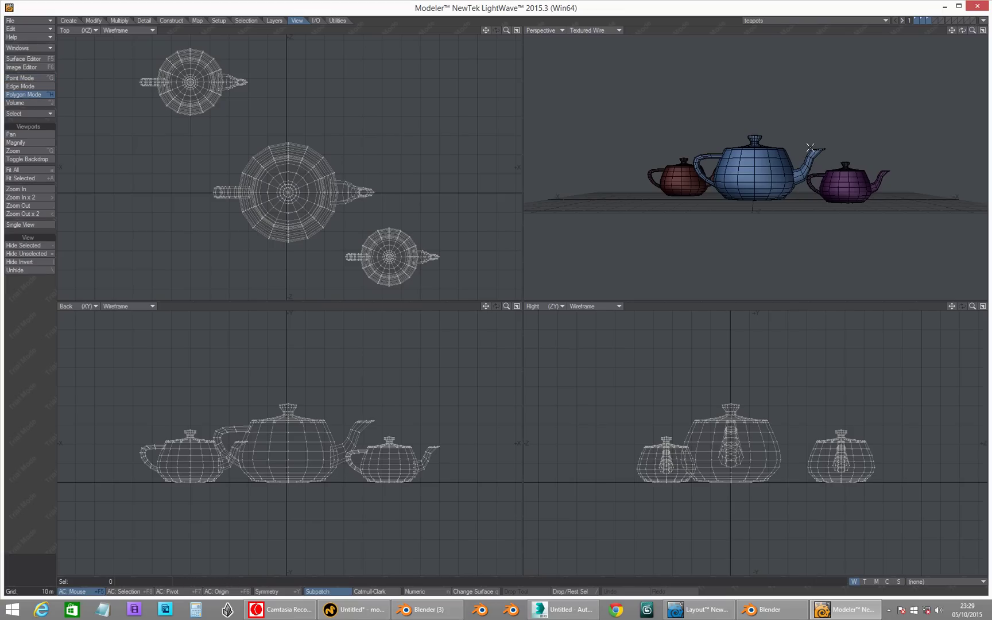
{"action": "left_click", "coordinate": [745, 165]}
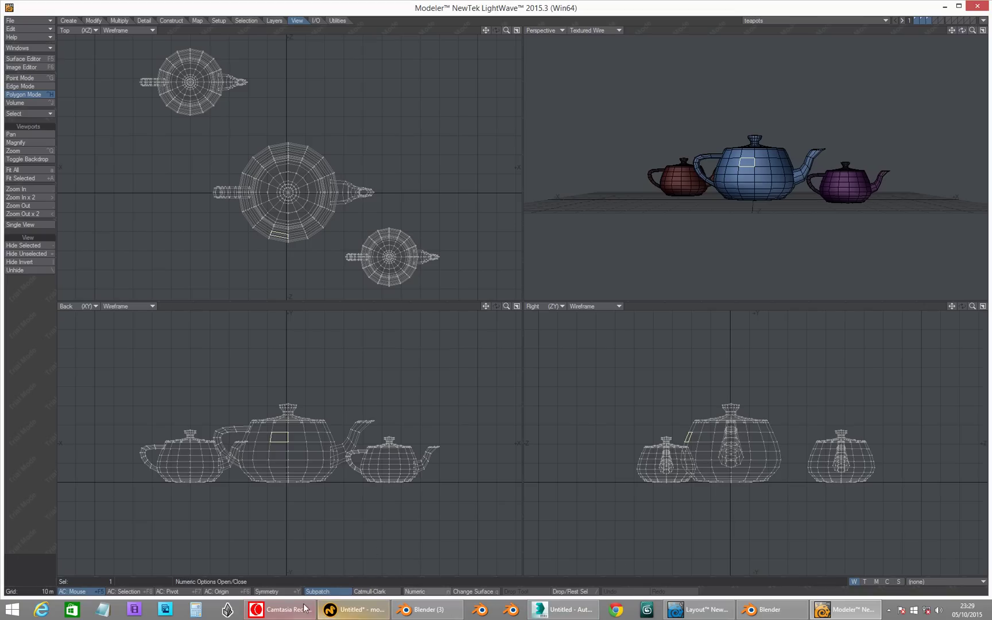
{"action": "left_click", "coordinate": [284, 613]}
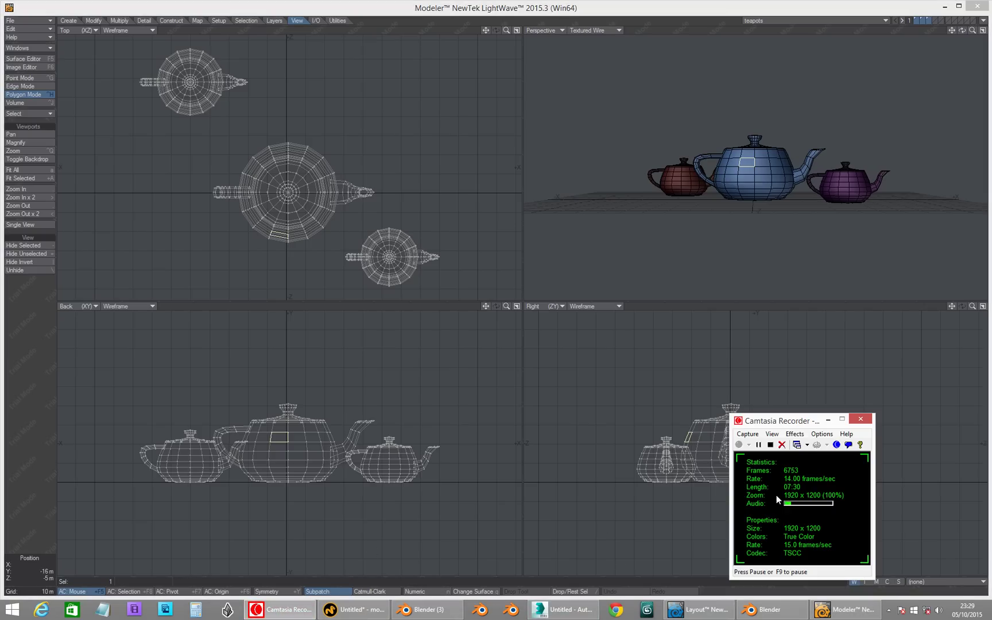
{"action": "left_click_drag", "start_coordinate": [810, 422], "coordinate": [770, 299]}
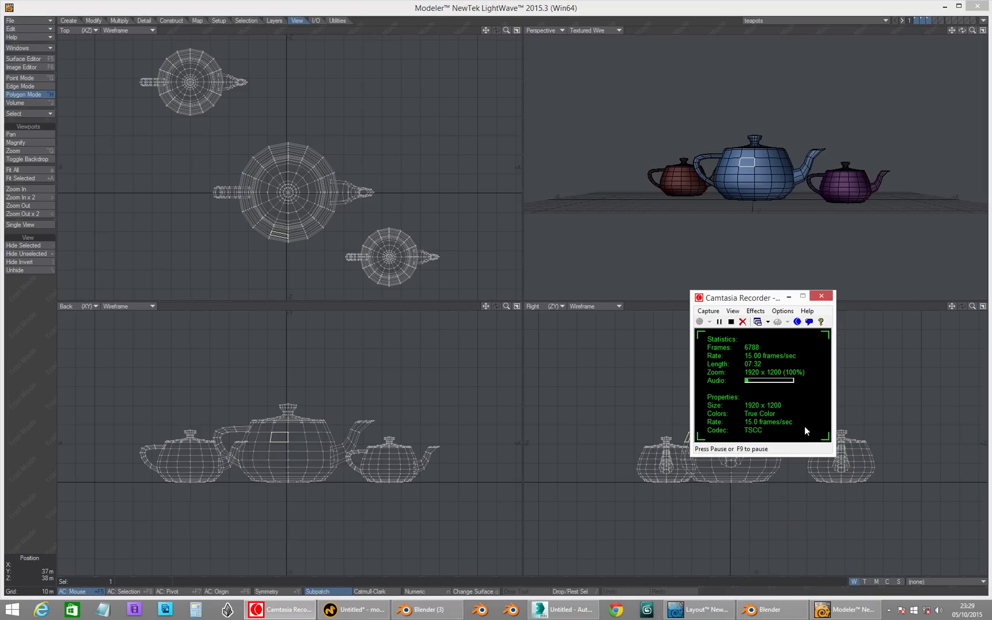